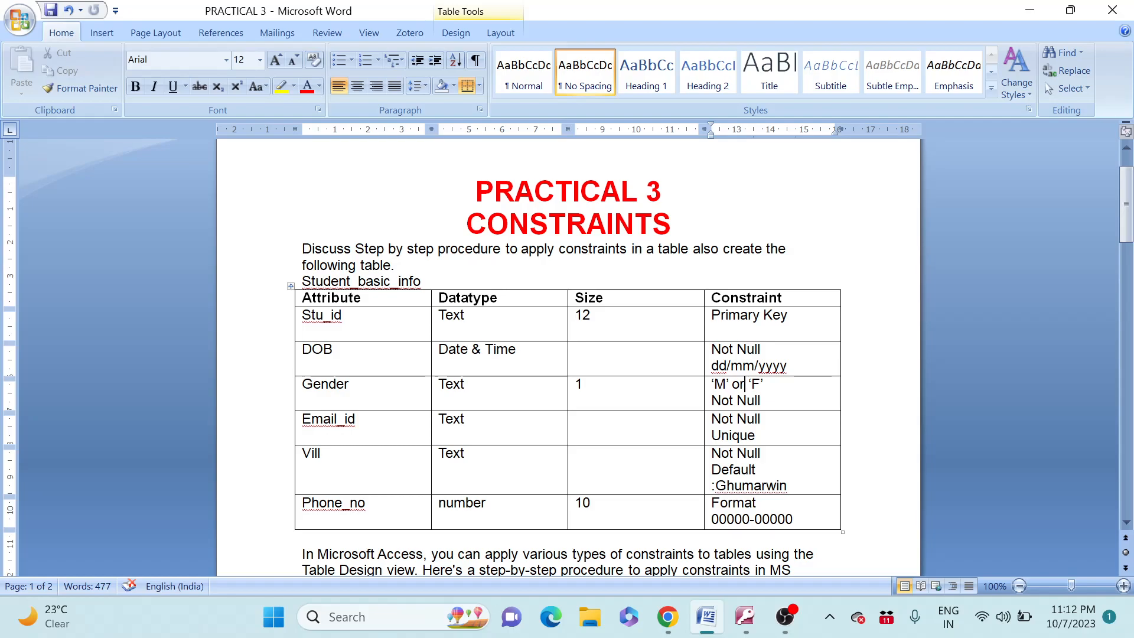
After reviewing the Practical 3 constraints table in Word, show the Access window previews on the taskbar
click(745, 617)
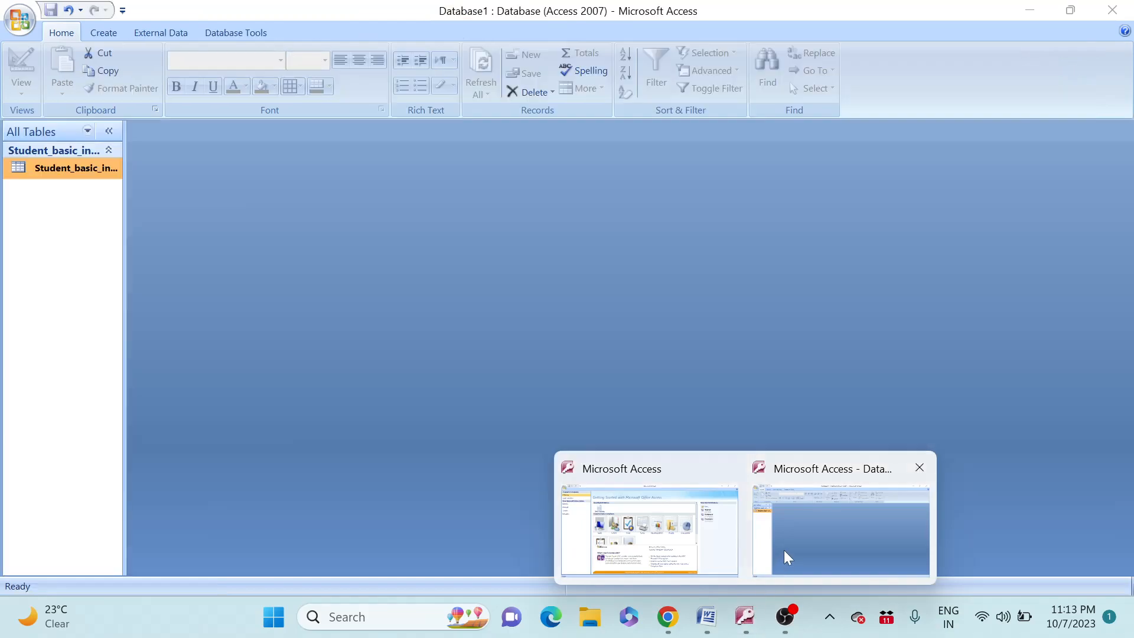
Open Student_basic_info from Database1 in Design view and select the DOB field
click(785, 550)
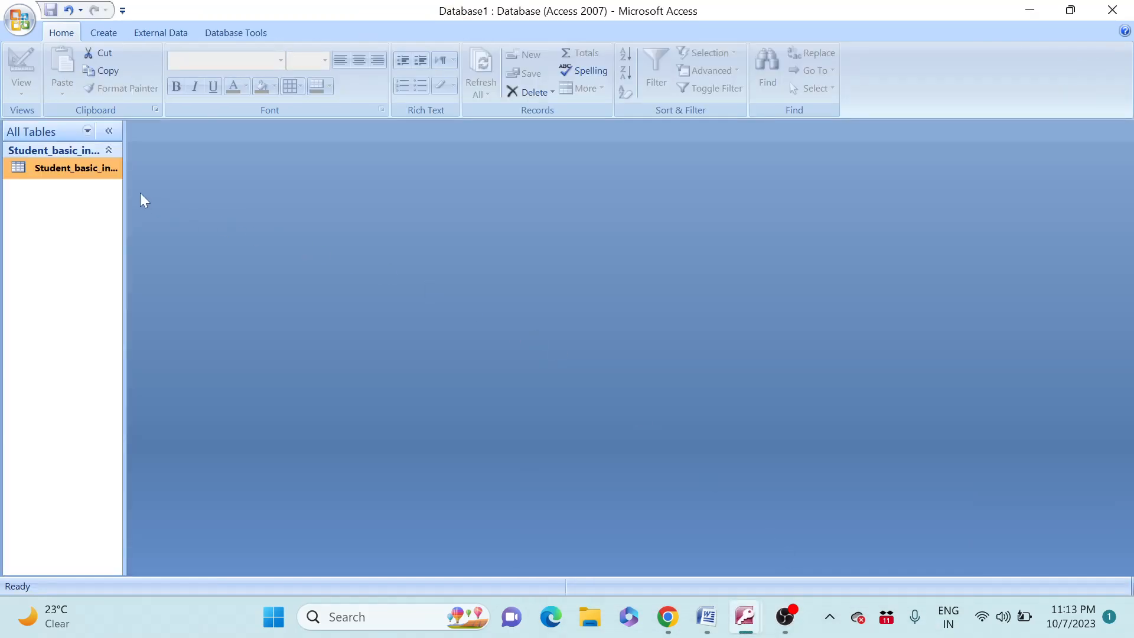
double_click(85, 169)
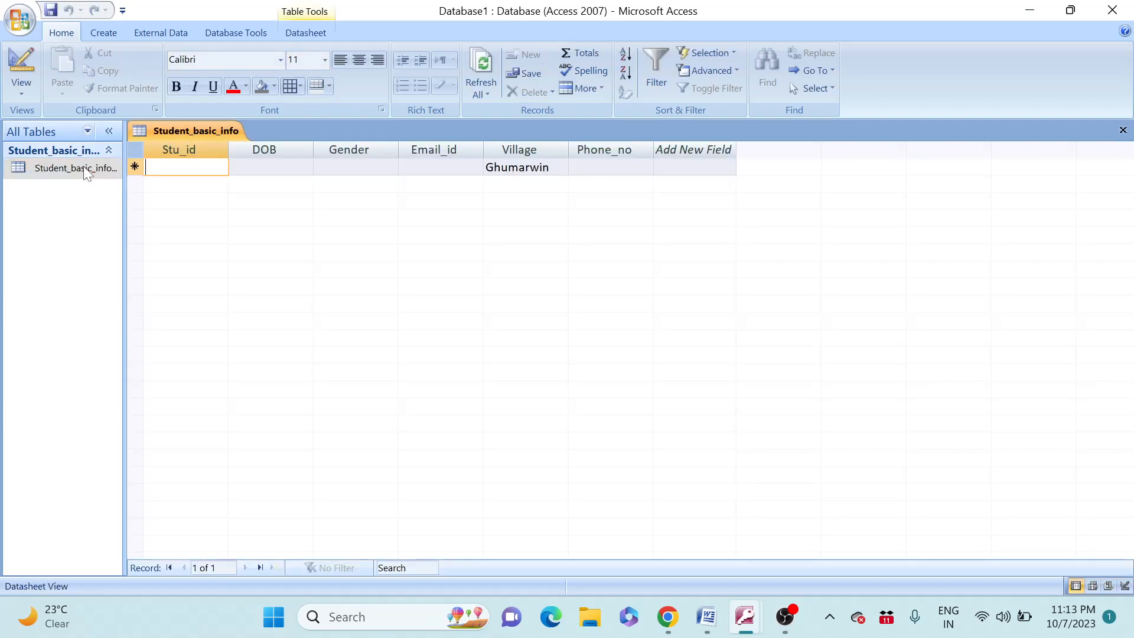
click(23, 58)
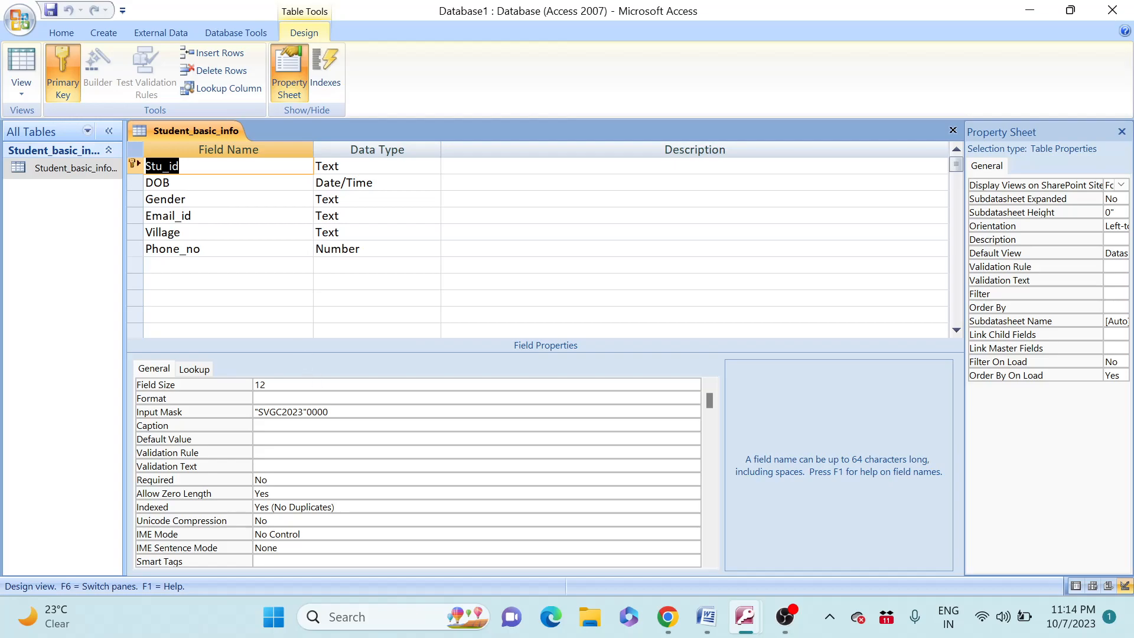
click(170, 183)
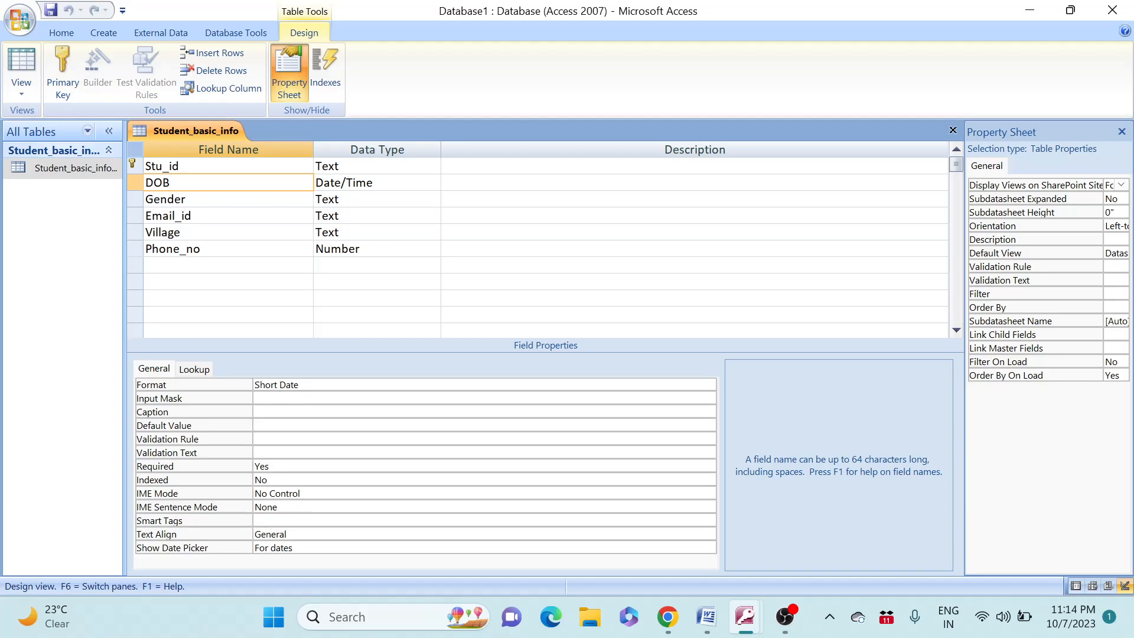
Keep the DOB format as Short Date, then select the Gender field with its "M" Or "F" rule
key(F6)
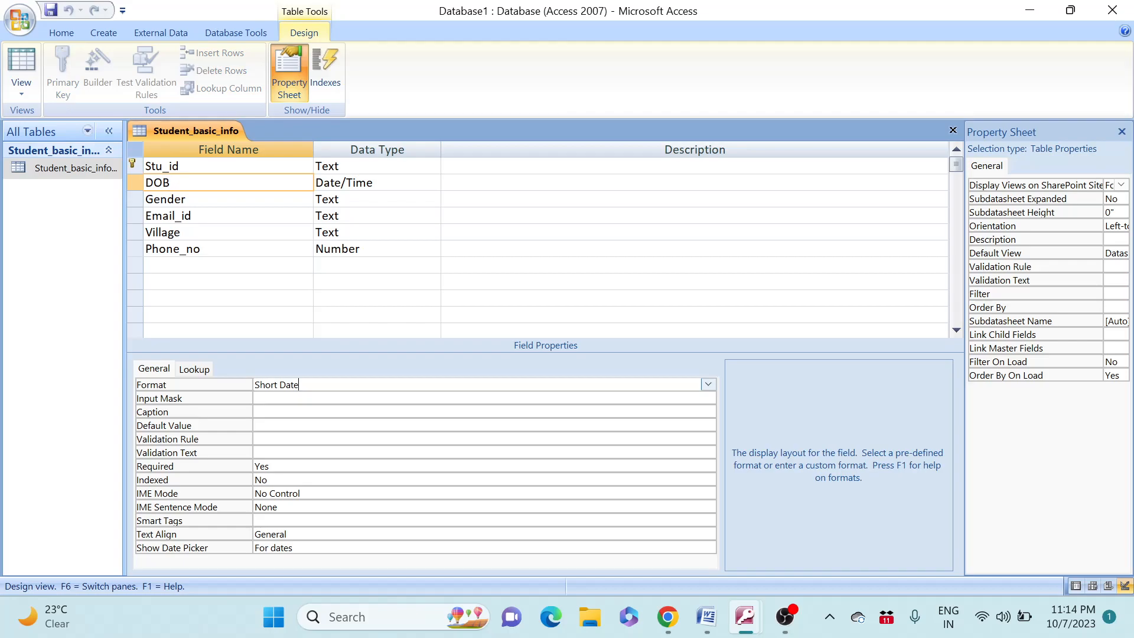
click(708, 385)
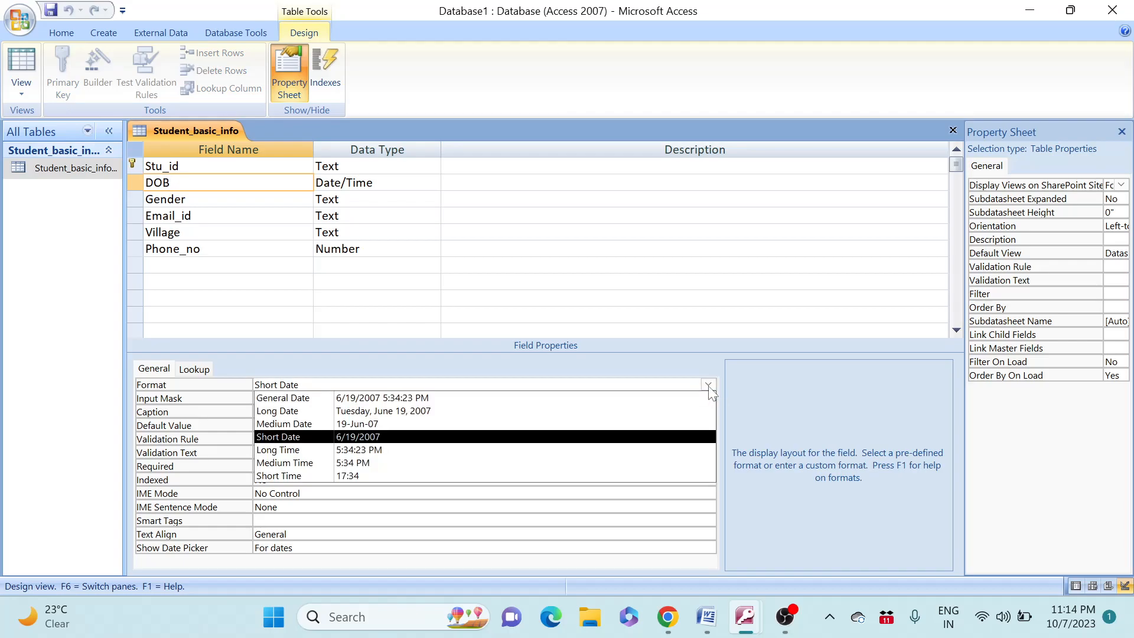
click(452, 441)
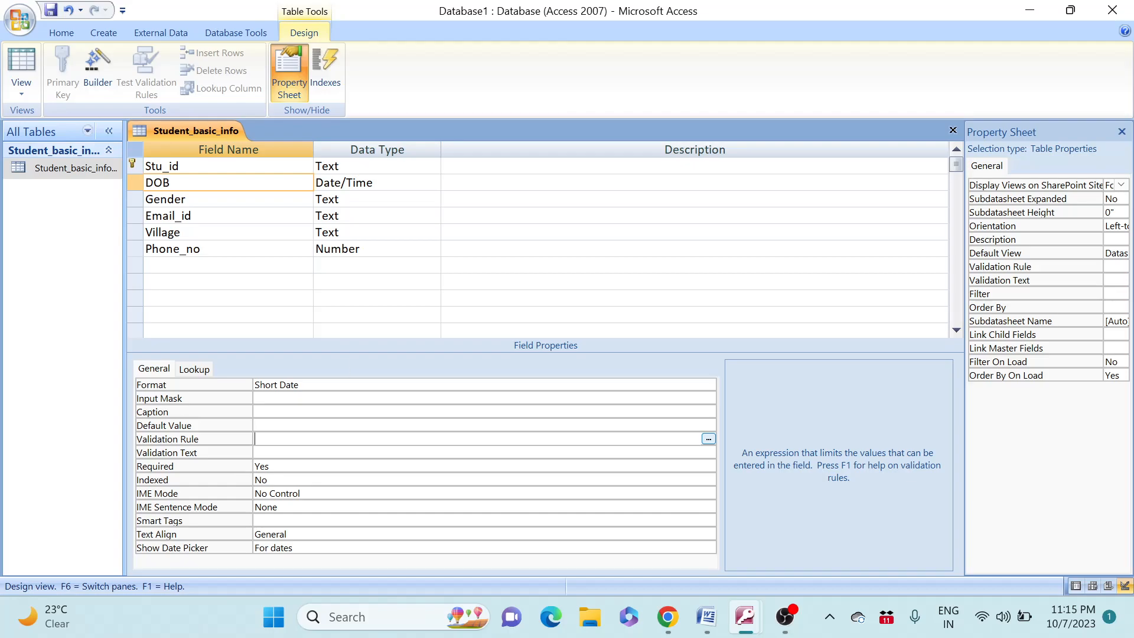
click(188, 199)
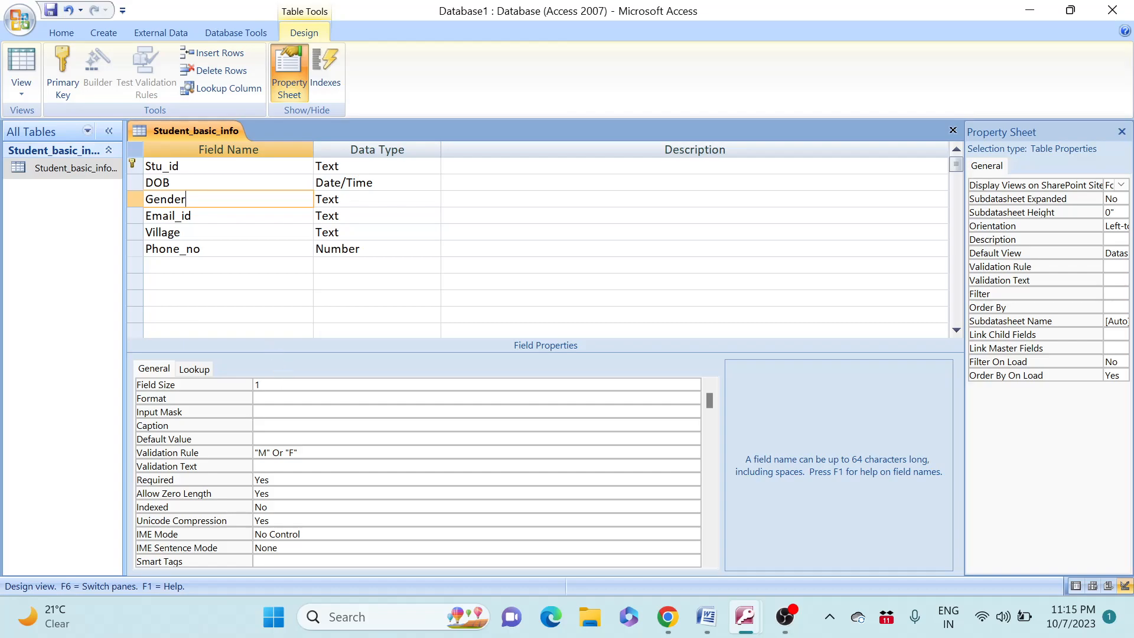
Verify Email_id is indexed Yes (No Duplicates), then select the Village field defaulting to Ghumarwin
click(193, 216)
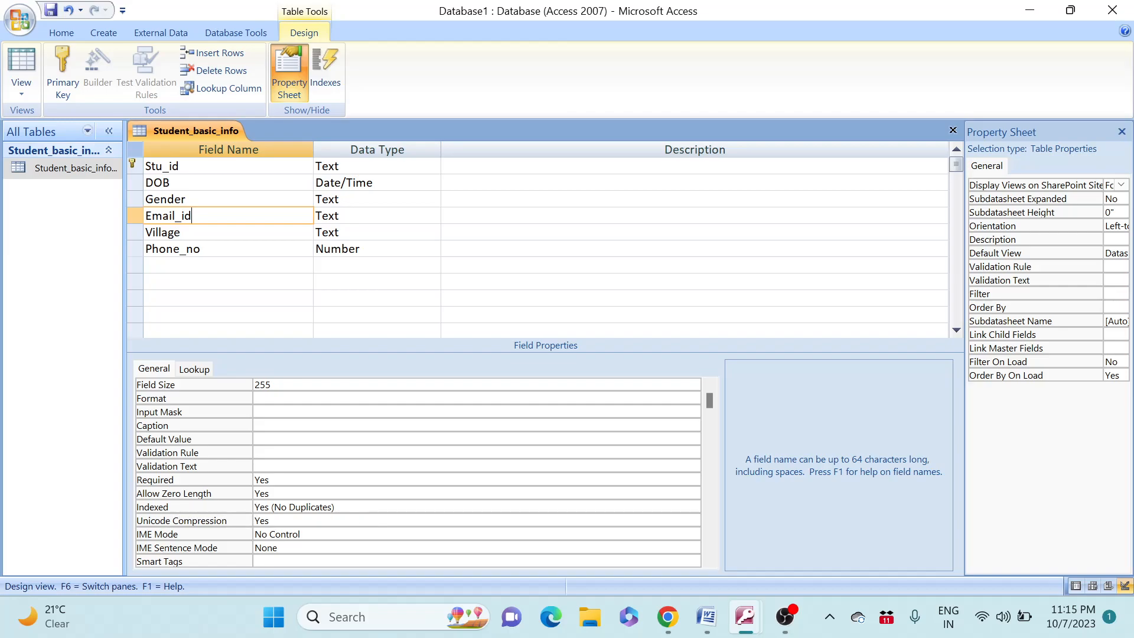
click(337, 507)
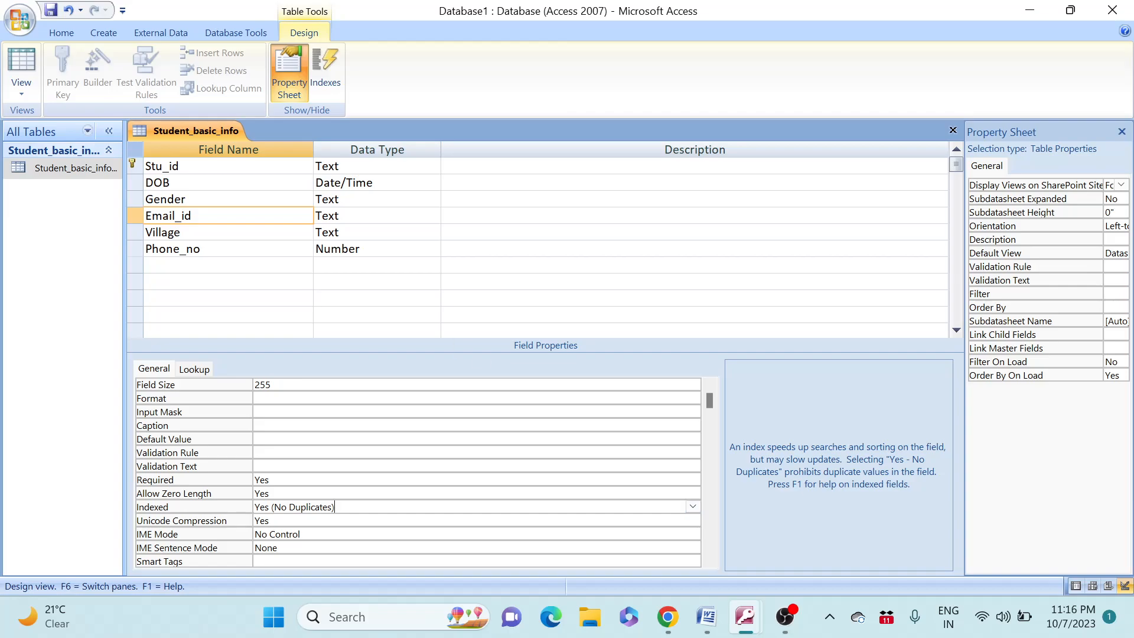
click(201, 232)
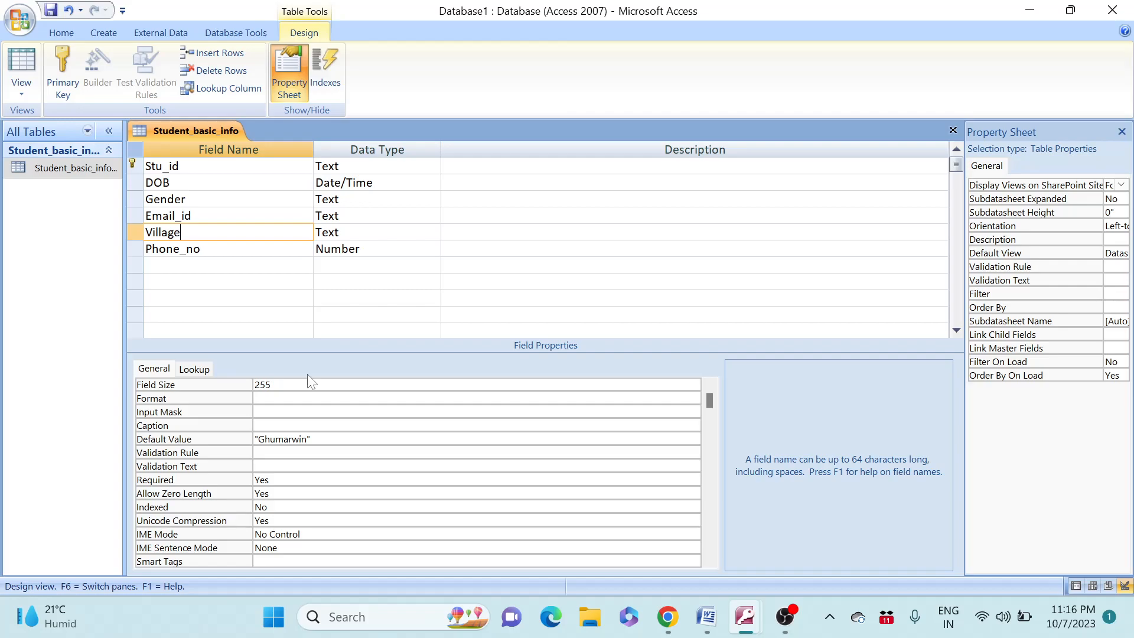
Select Phone_no to view its Long Integer size and 00000\-00000 input mask
click(203, 248)
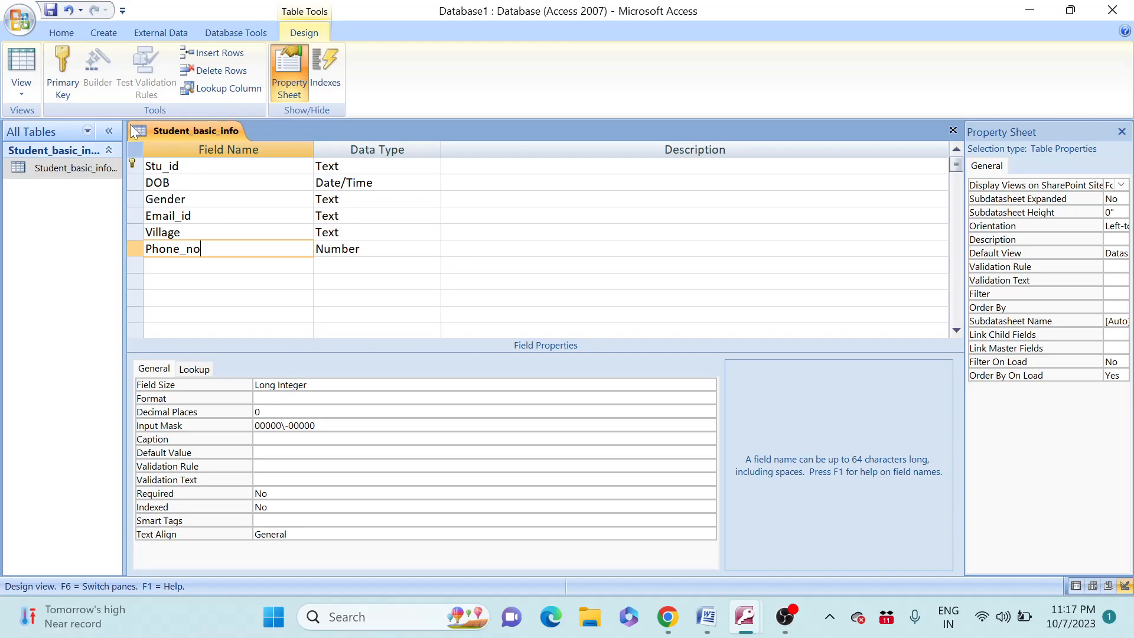
Switch Student_basic_info to Datasheet view, saving the table design when prompted
click(24, 89)
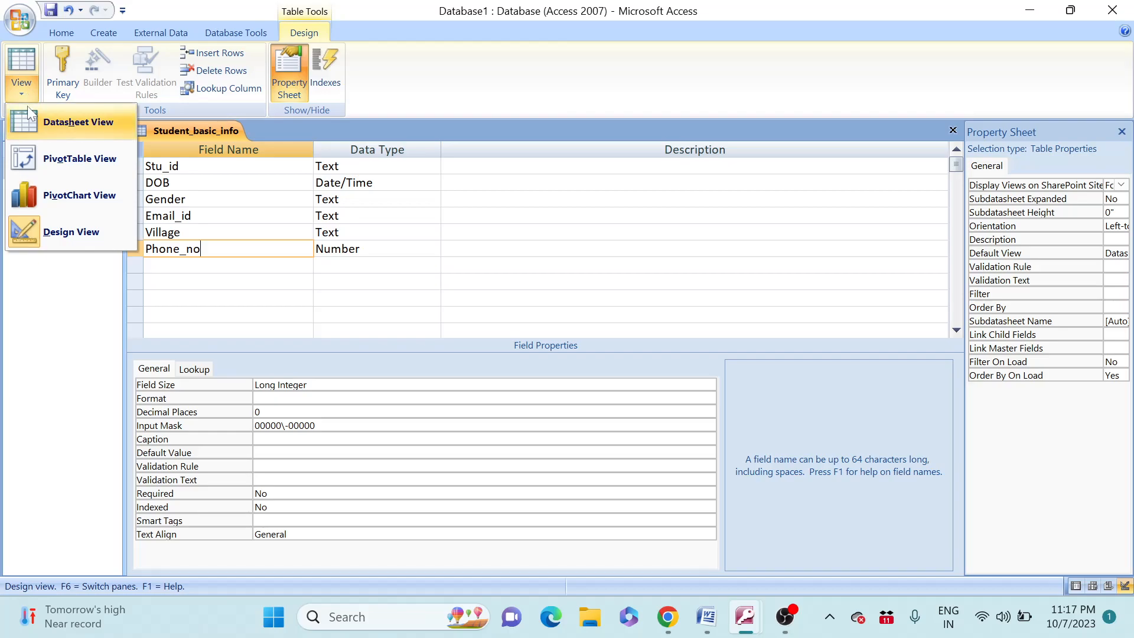
click(27, 119)
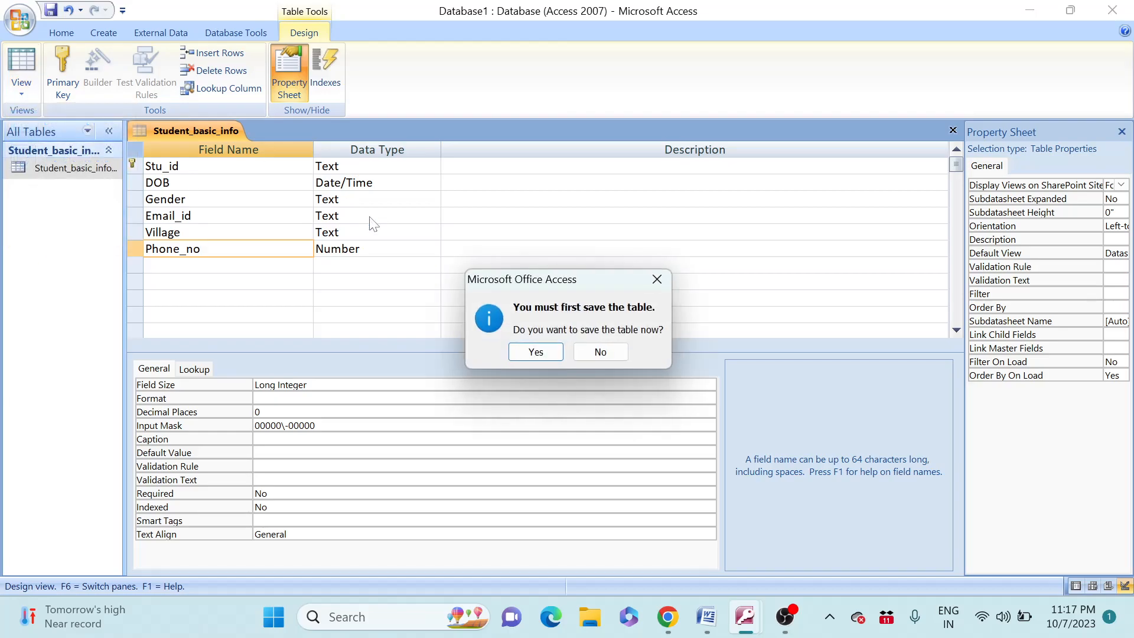
click(536, 353)
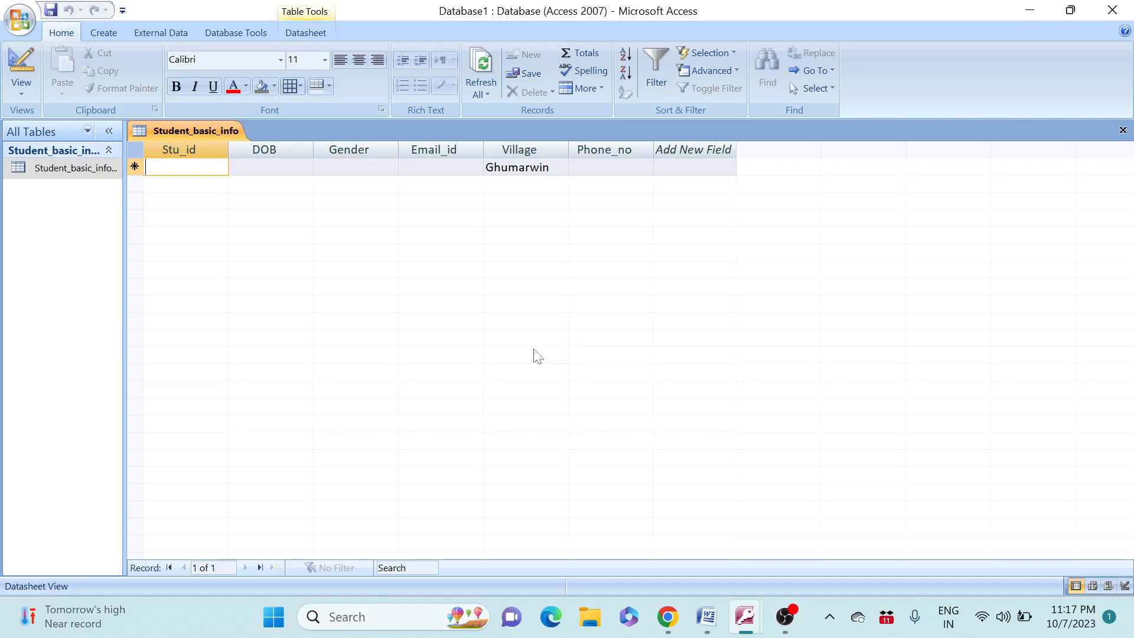
Enter Stu_id 0001, DOB 04/08/1984 and gender m for the first student
text(sVGC2023)
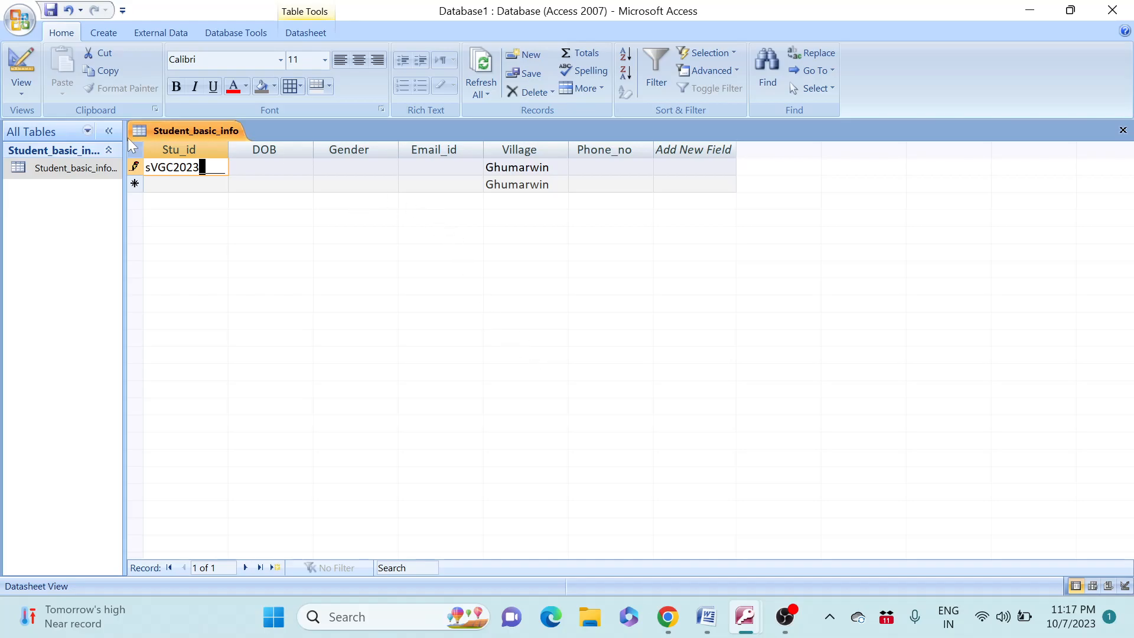
key(BackSpace)
key(Left)
key(Right)
key(Right)
key(Left)
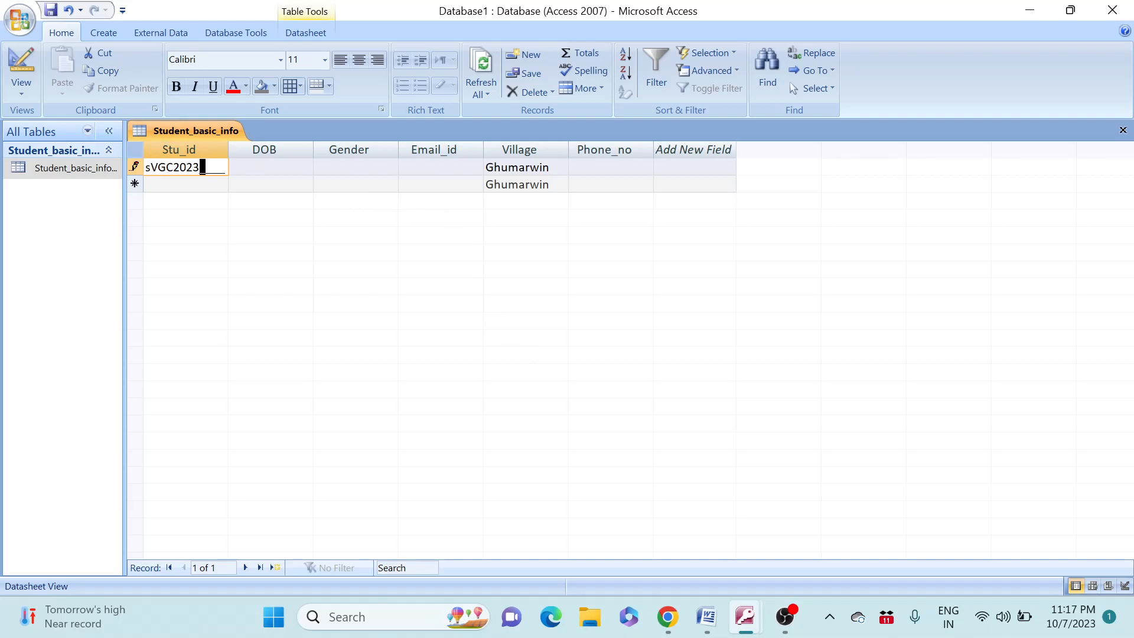
text(0001)
key(Tab)
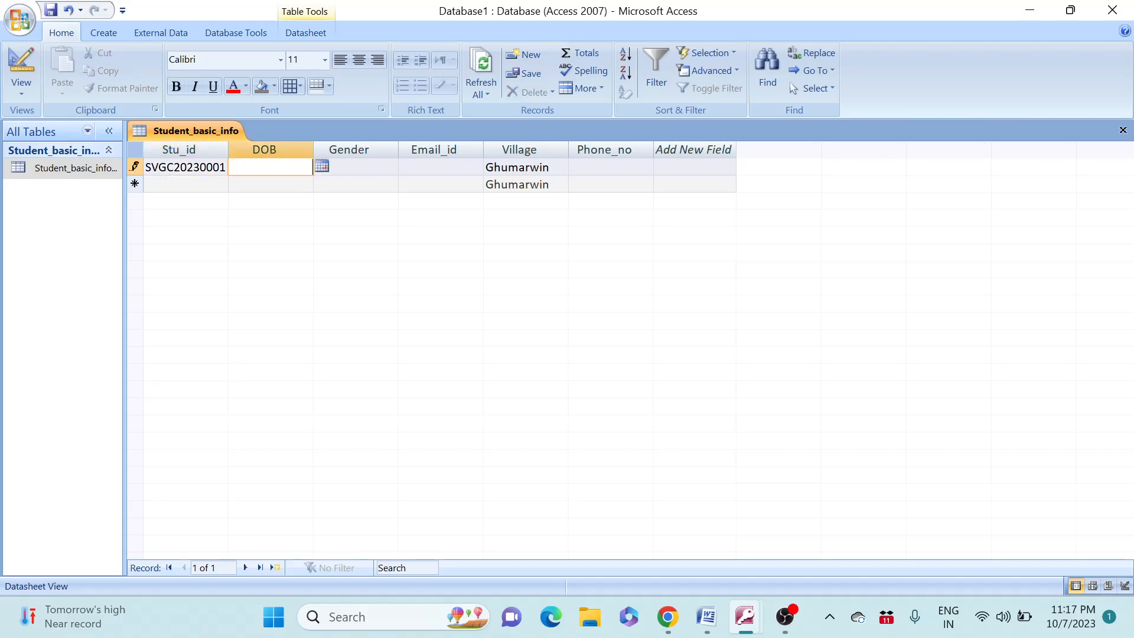
text(04/08/1984)
key(Tab)
text(m)
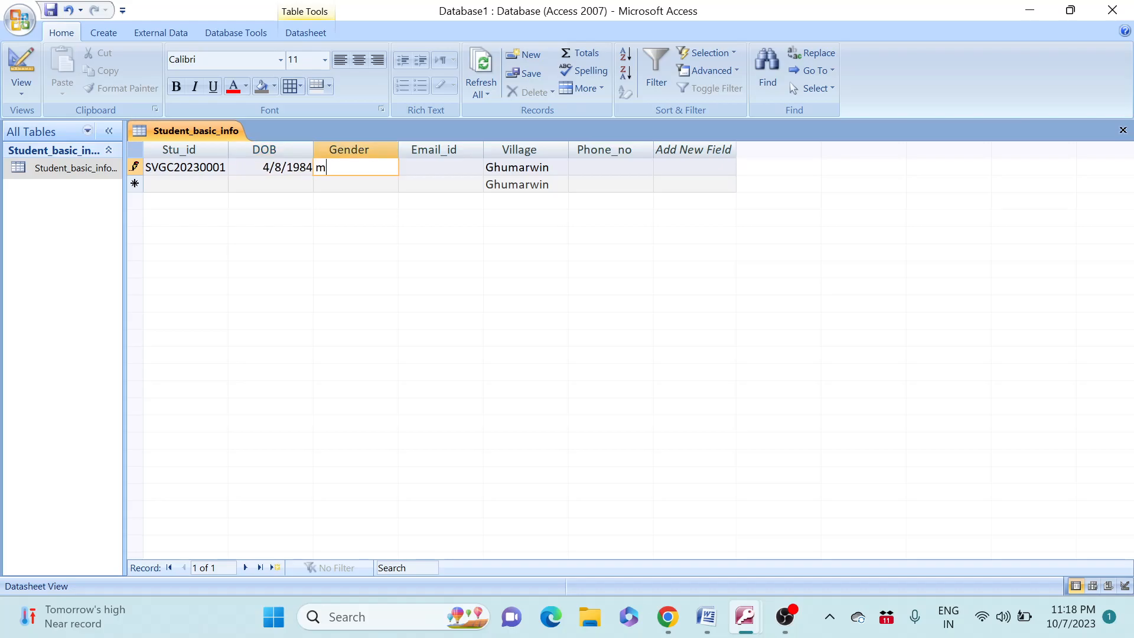
key(Tab)
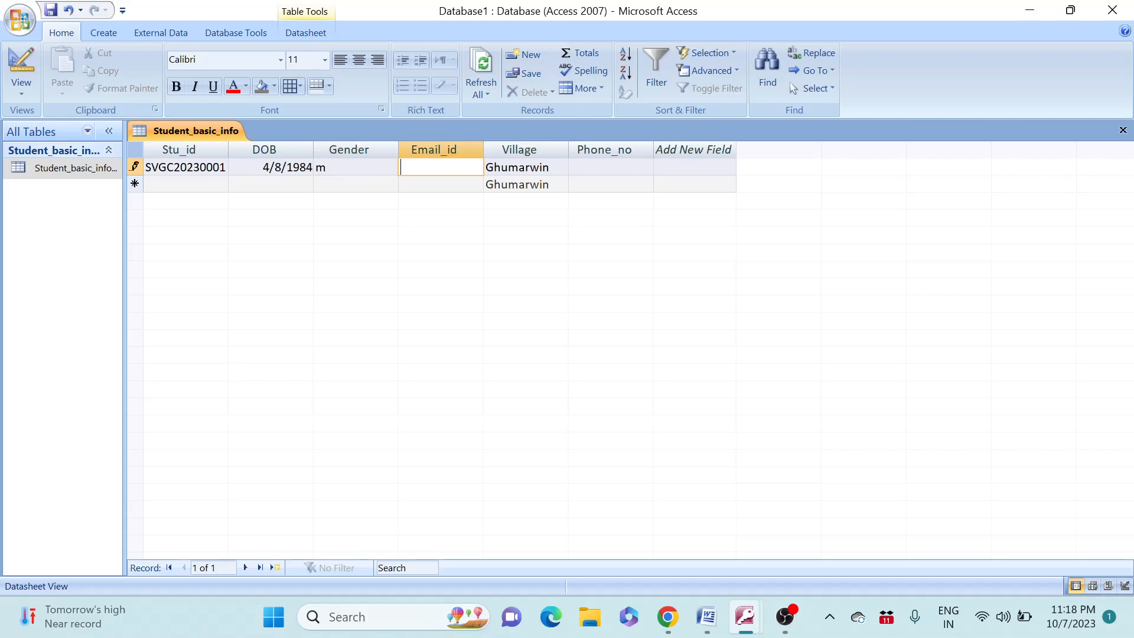
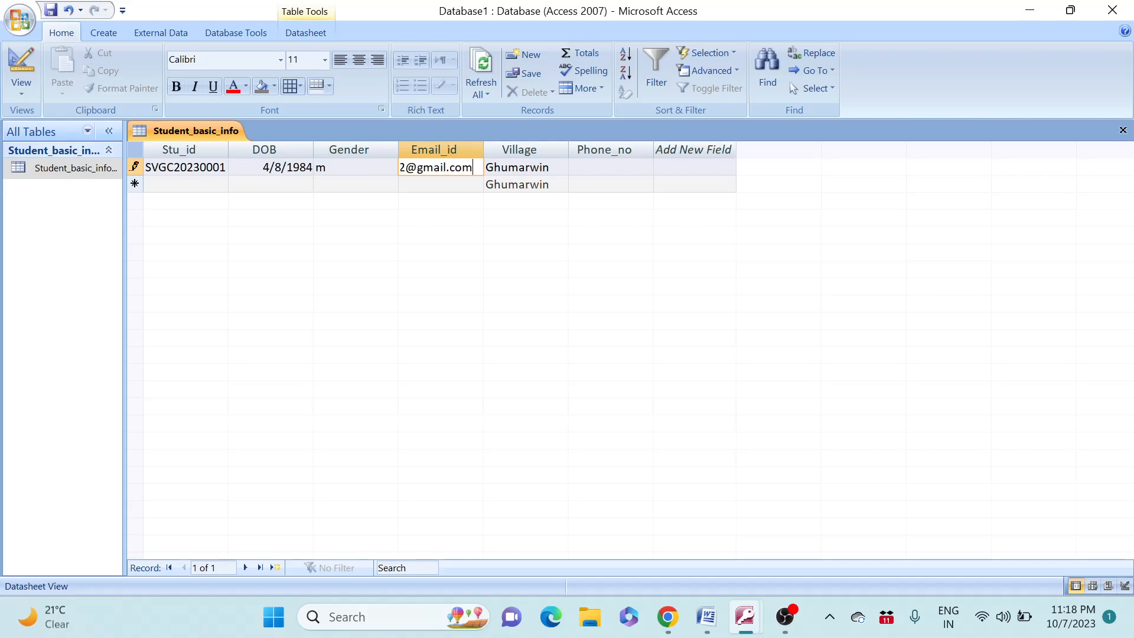
Enter the student's e-mail address, replace Ghumarwin with Batal, and type the phone number
key(Tab)
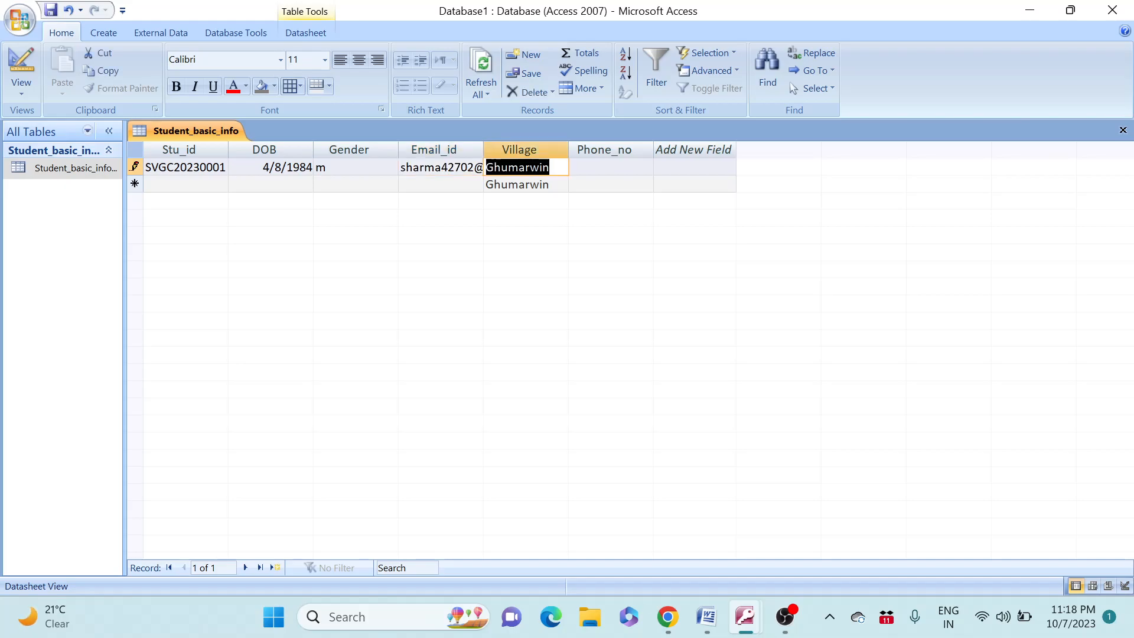
key(BackSpace)
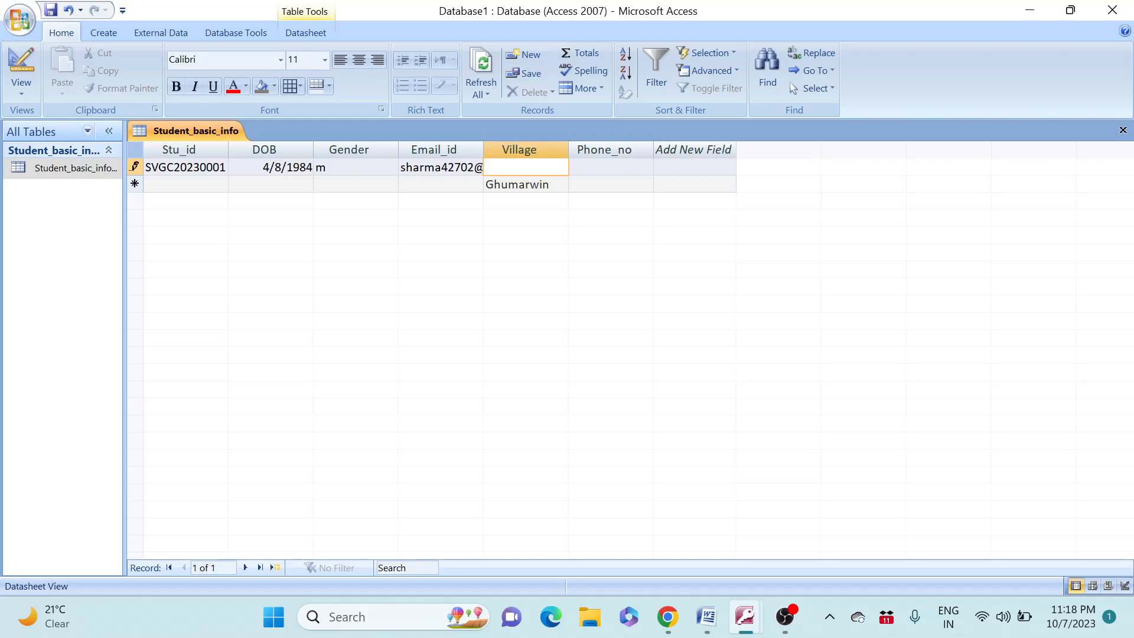
text(Batal)
key(Tab)
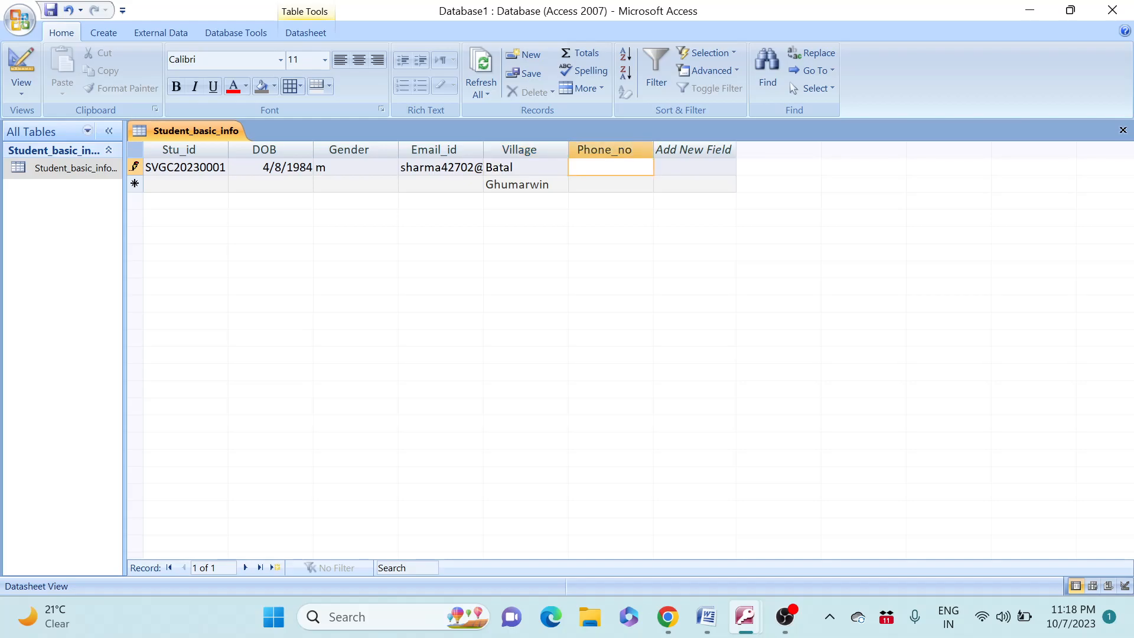
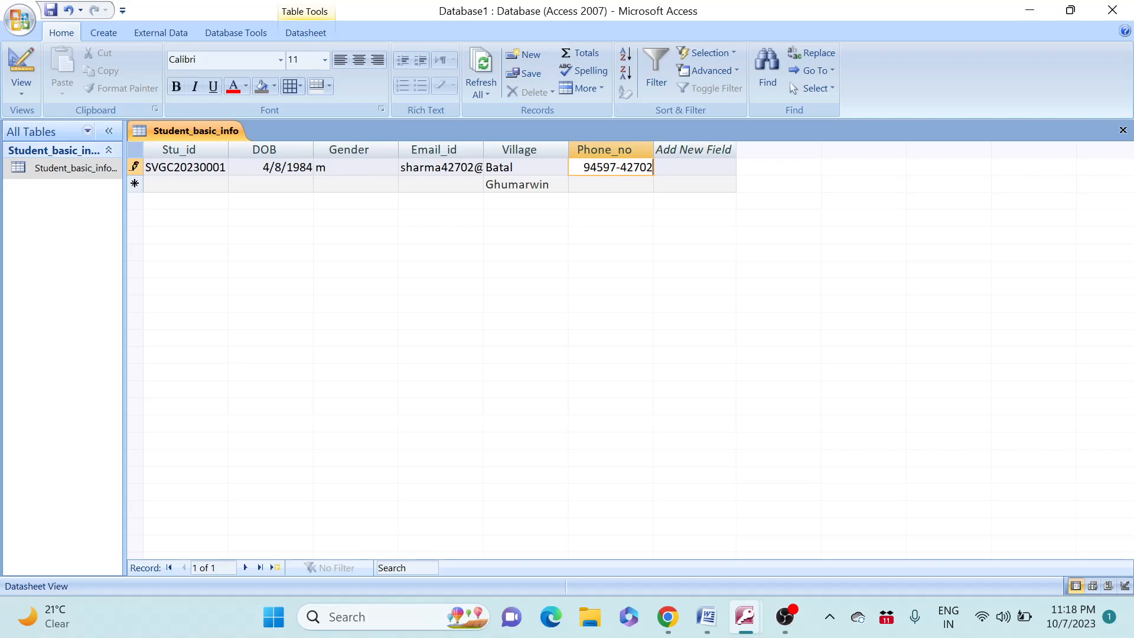
Convert the Phone_no column to Text so the dashed number is kept, then commit the record
key(Tab)
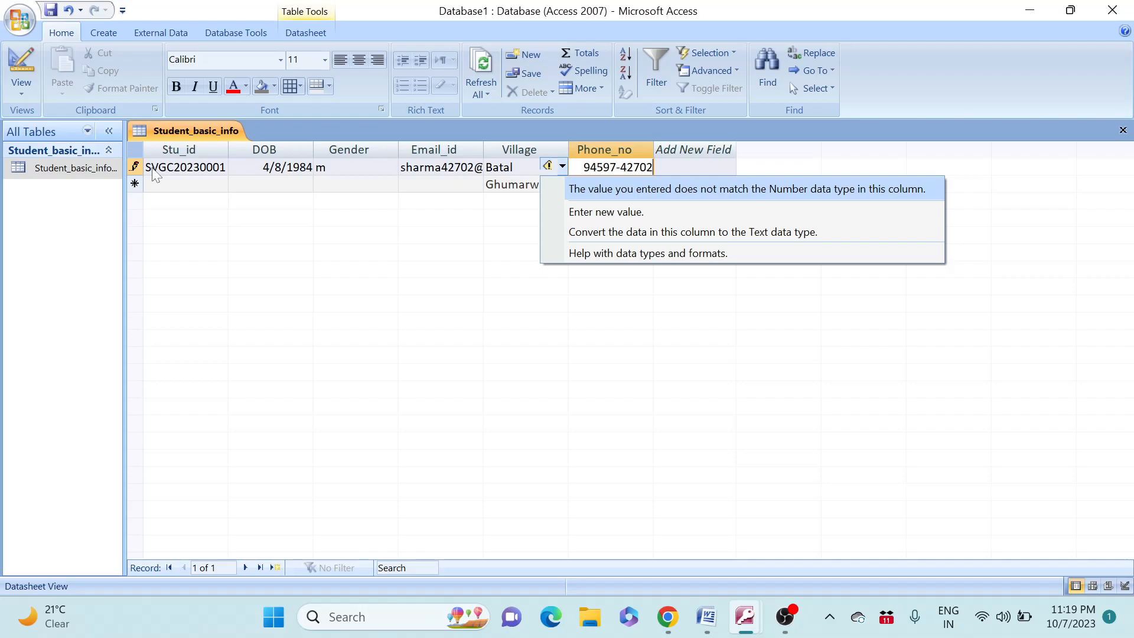
click(629, 233)
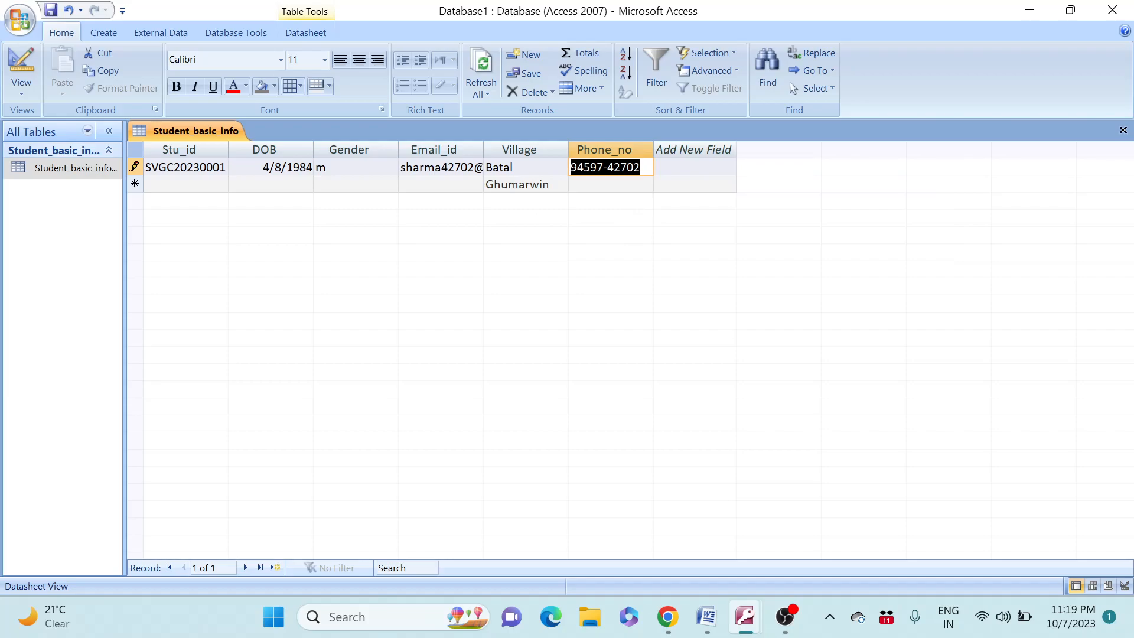
click(643, 169)
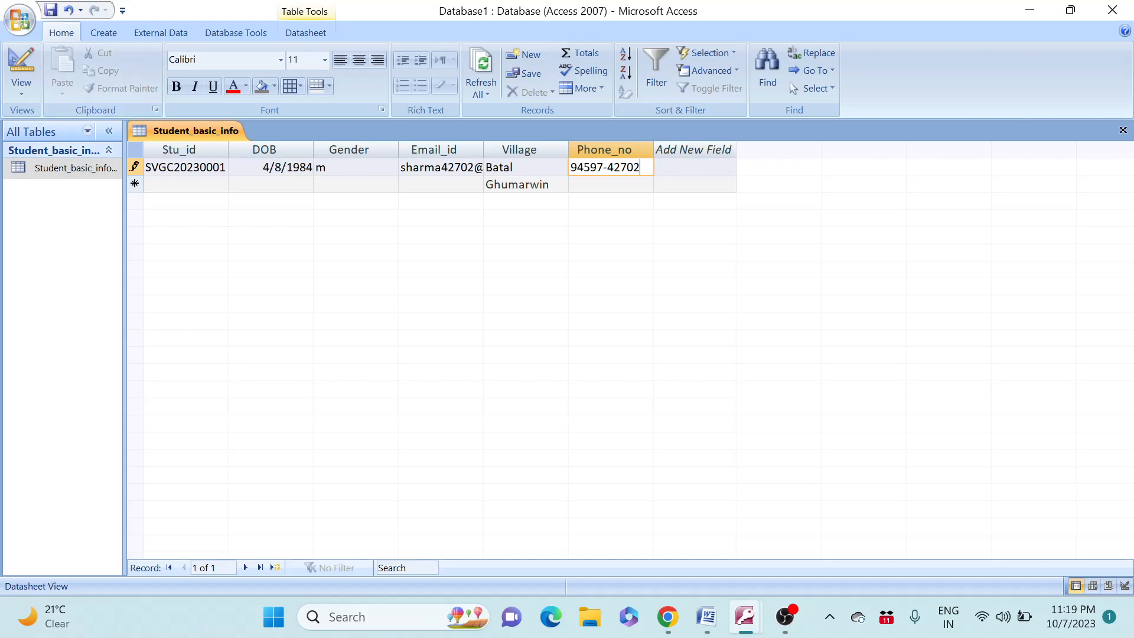
key(Tab)
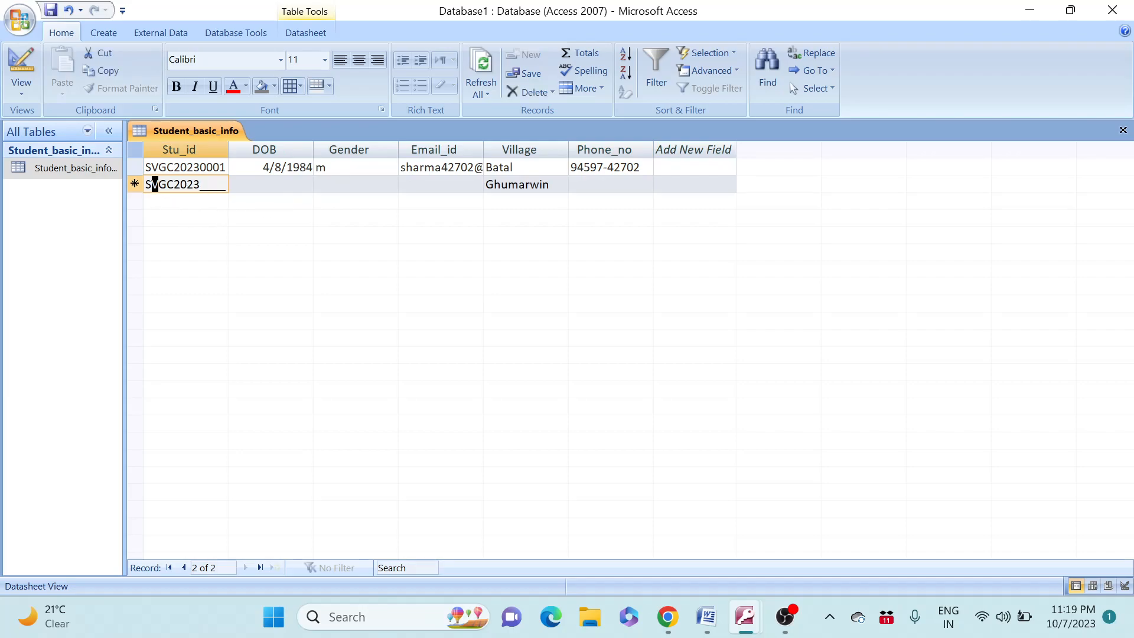
Enter Stu_id 0002 and DOB 04-jan-2000 for the second student
click(208, 185)
key(Left)
text(00)
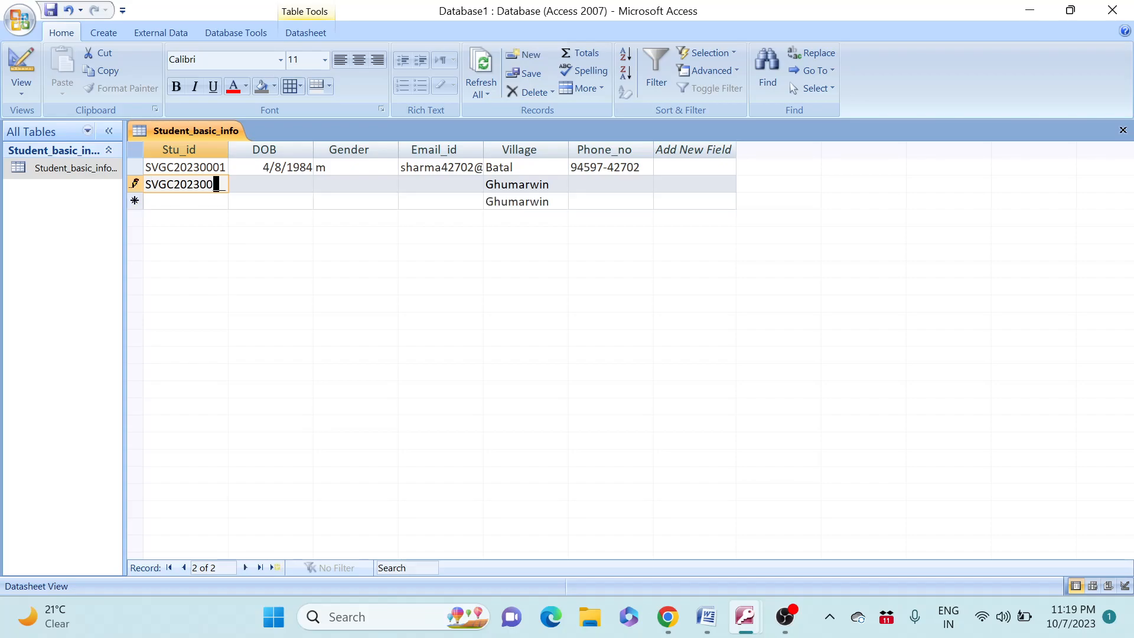
text(02)
key(Tab)
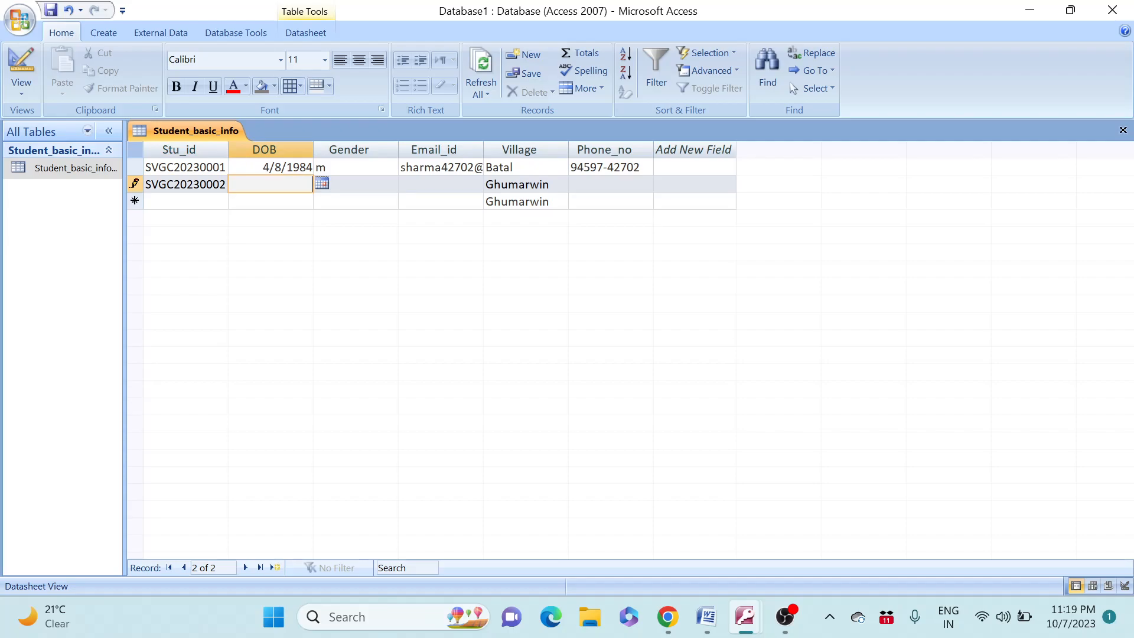
text(o)
key(BackSpace)
text(04-jan-2000)
key(Tab)
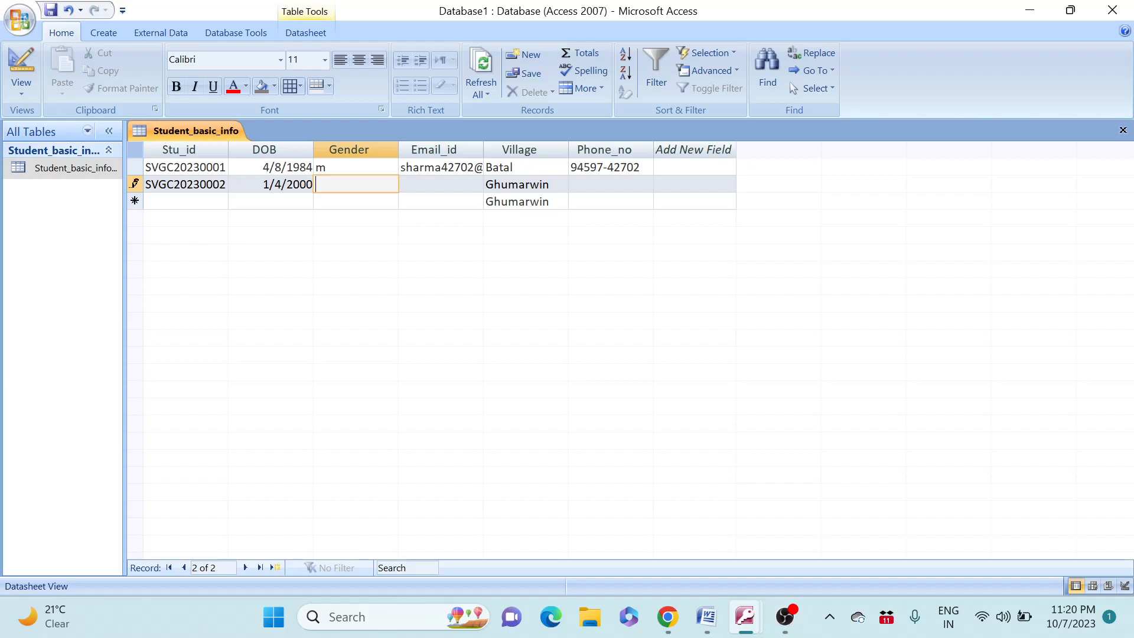
Enter gender p, dismiss the validation error, and correct the gender to f
text(p)
click(208, 185)
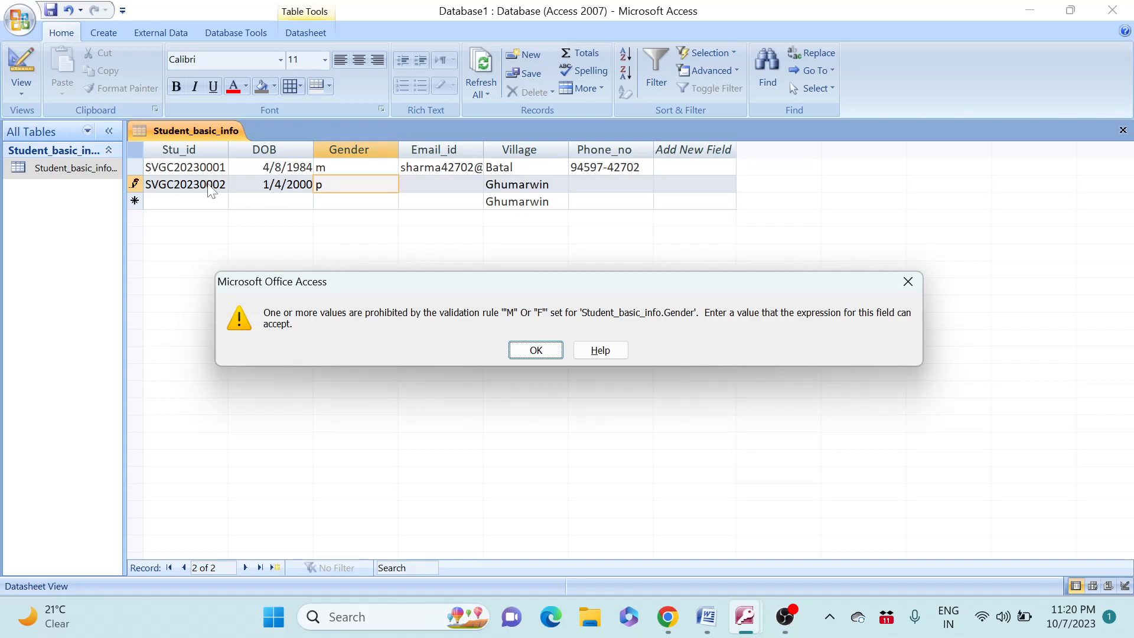
click(536, 351)
key(BackSpace)
text(f)
Enter the second student's e-mail address and leave the village as Ghumarwin
key(Tab)
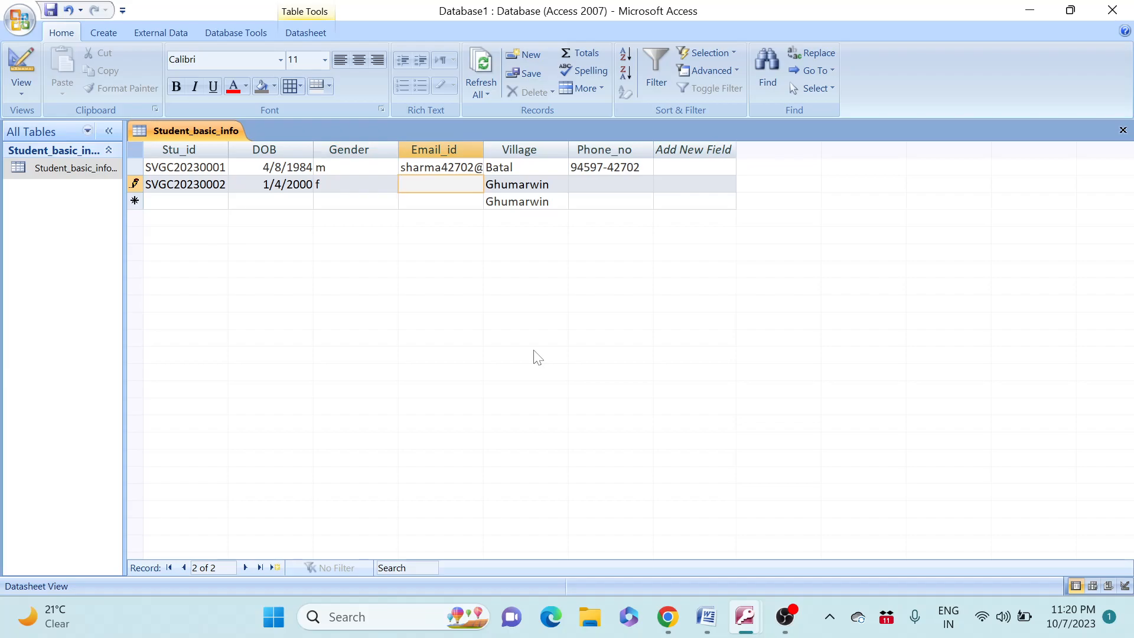
key(Tab)
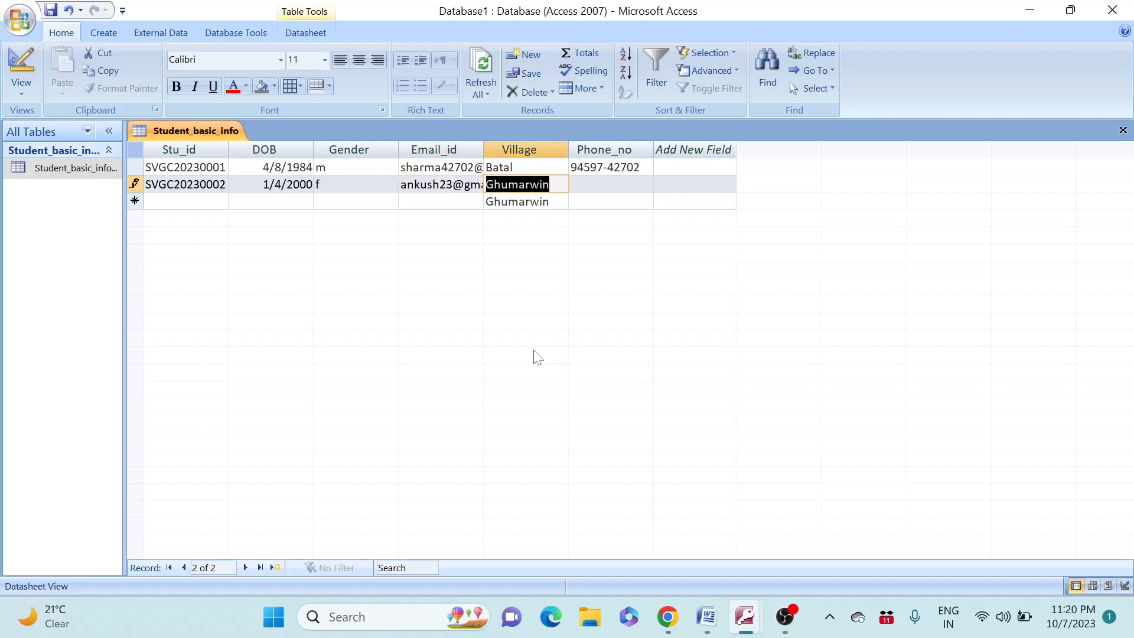
key(Tab)
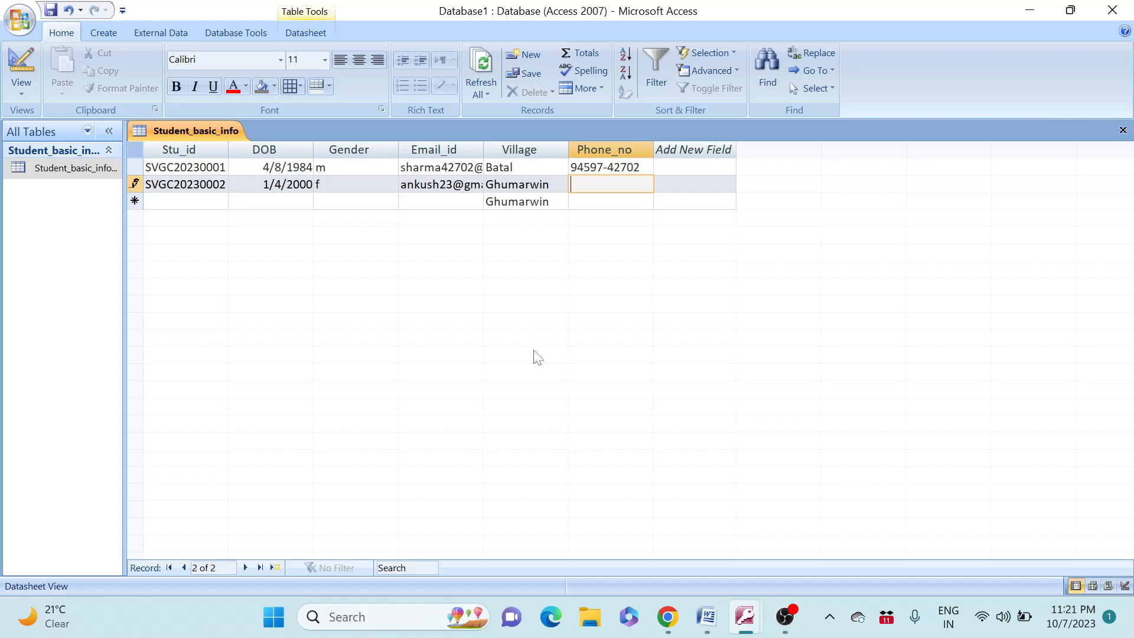
Enter the second student's phone number as 8989-8989, which the input mask rejects as incomplete
text(8989)
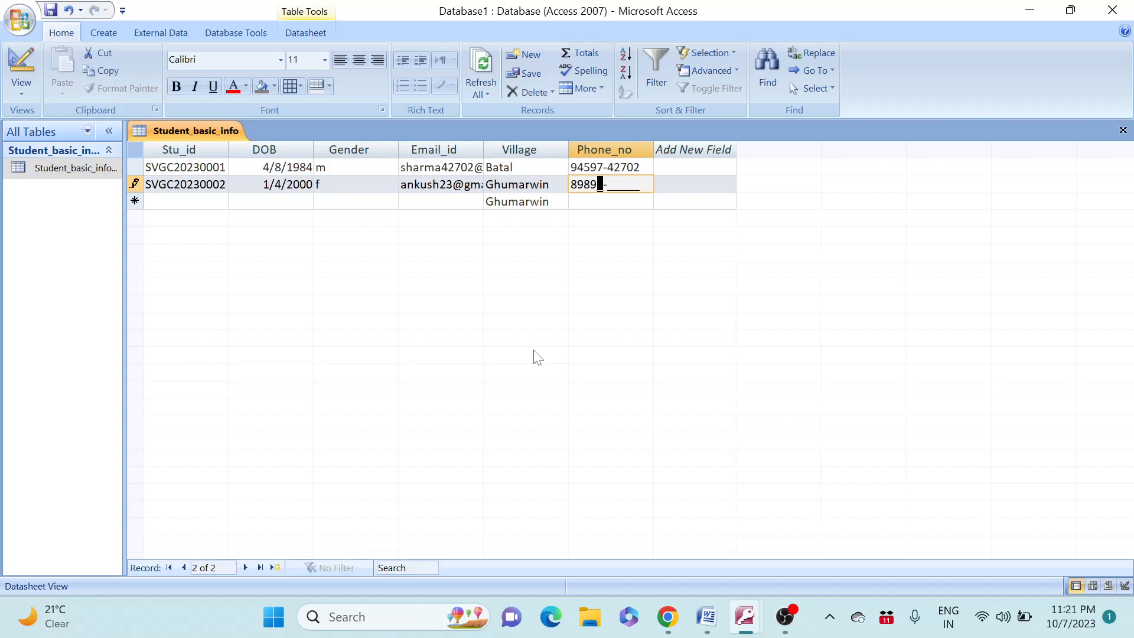
key(Right)
text(8989)
key(Return)
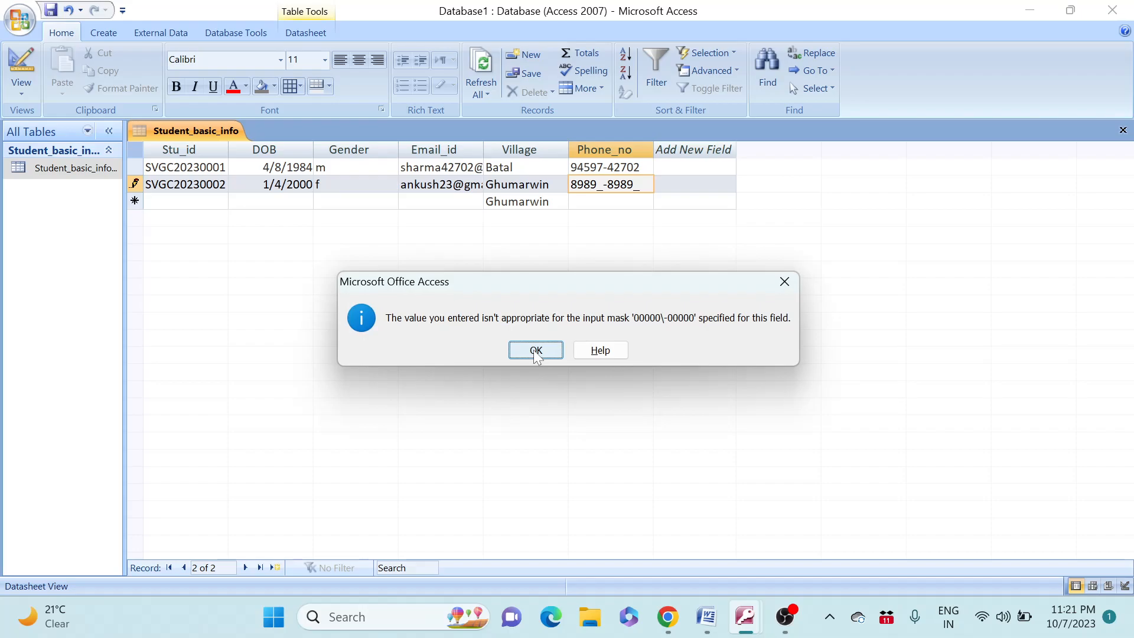
click(536, 350)
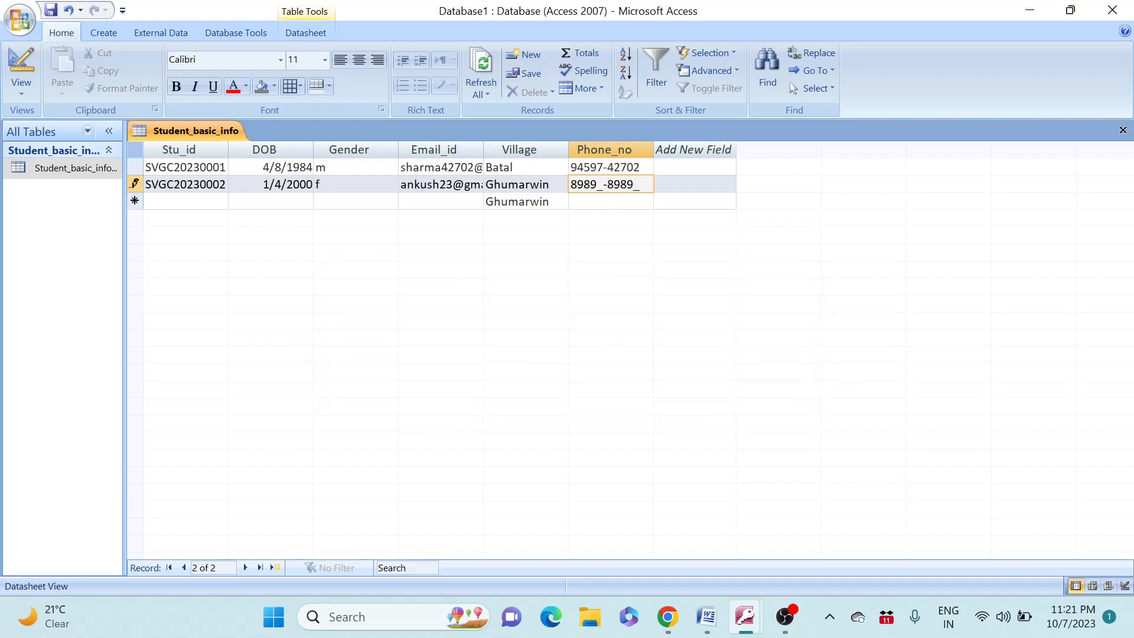
text(7-89899)
key(Tab)
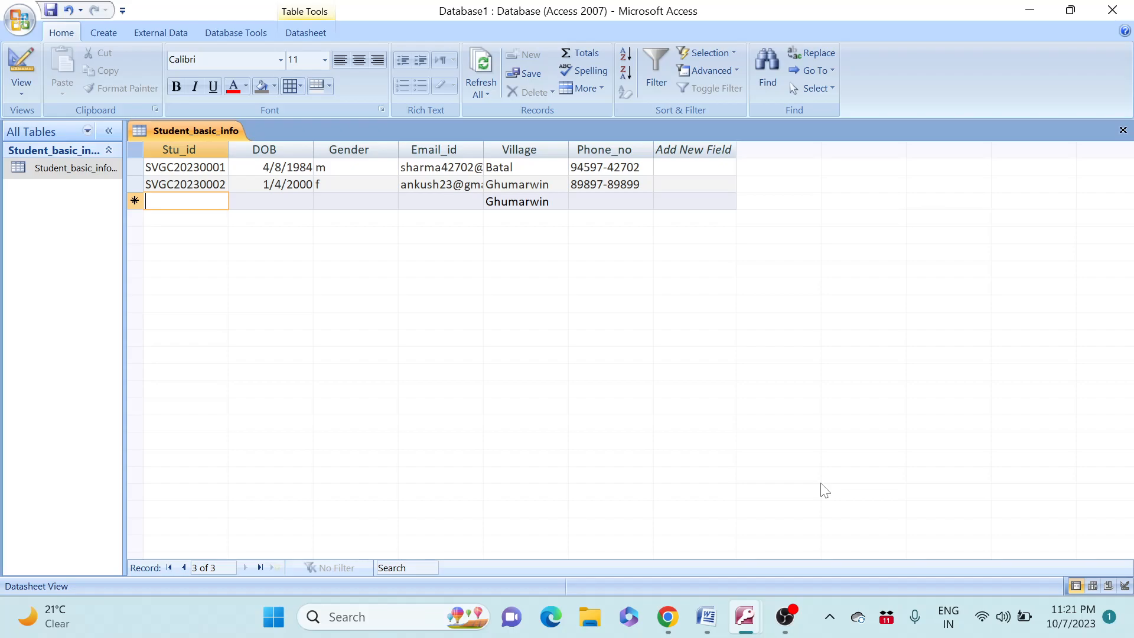
click(784, 618)
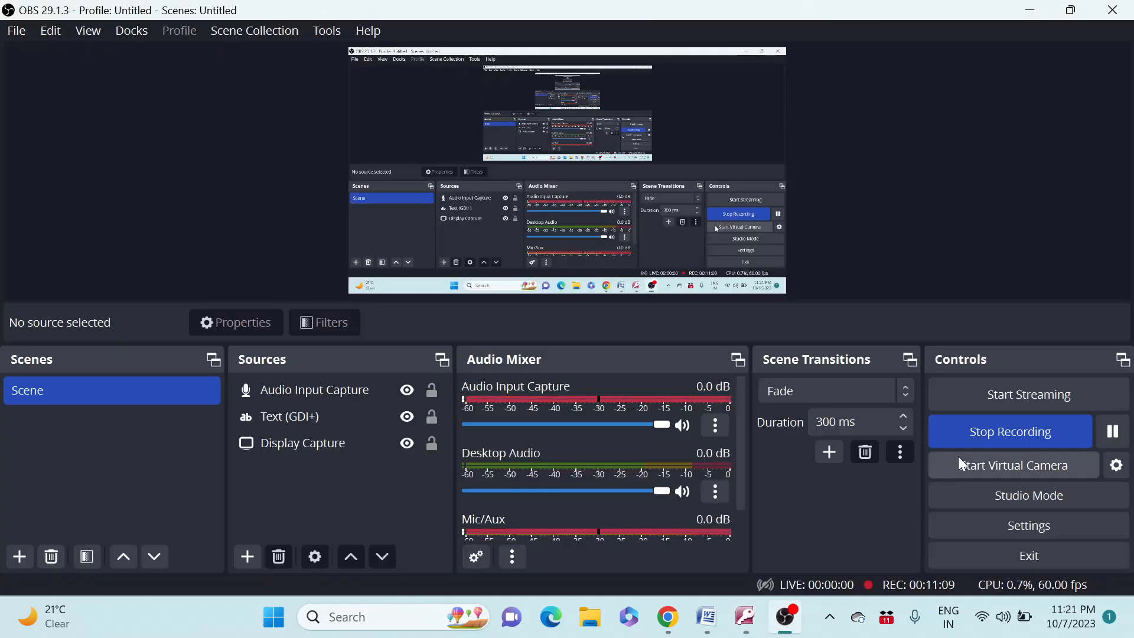